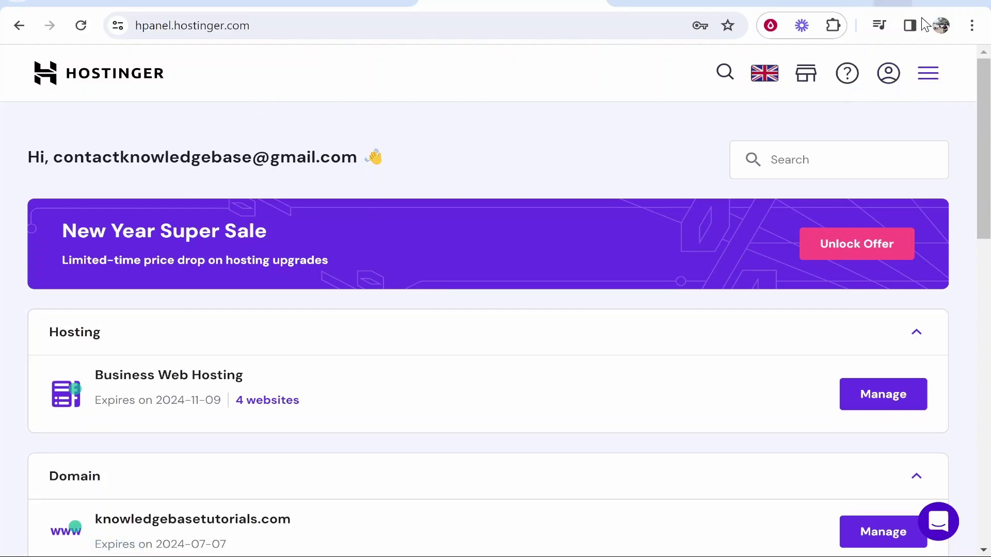
Go to the Websites list and open the management dashboard for searchbasedmethod.com.
click(933, 75)
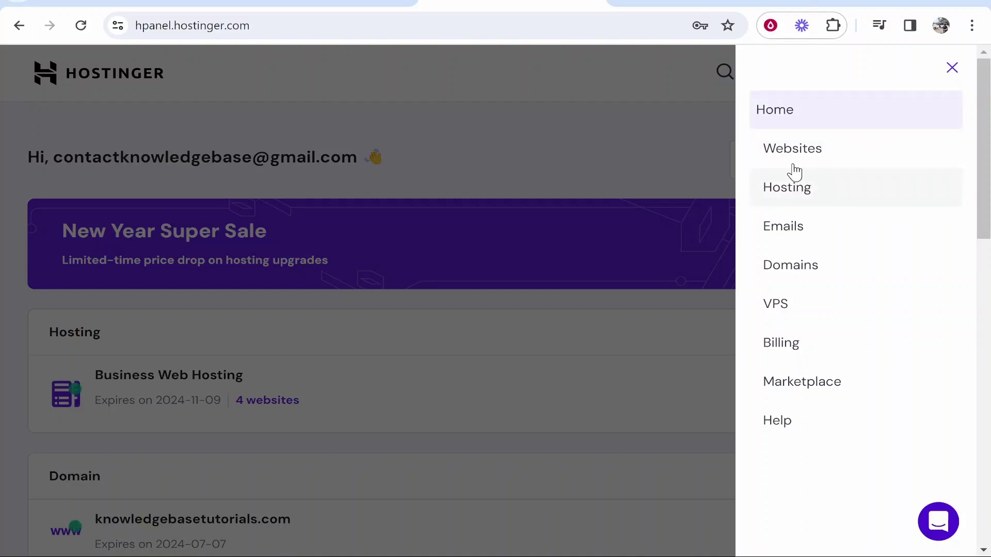
click(832, 155)
scroll(355, 202, down, 2)
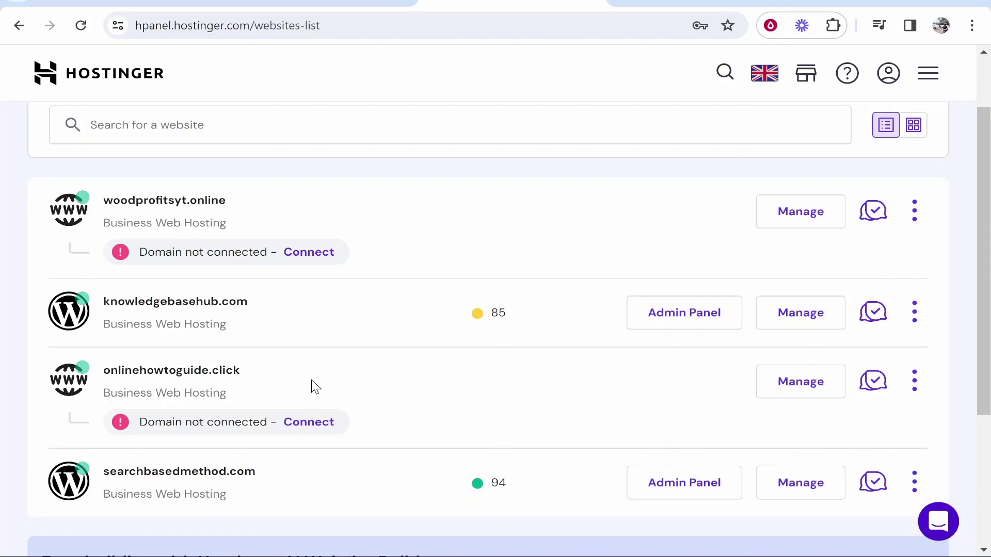
drag(259, 472, 110, 473)
click(211, 471)
click(822, 486)
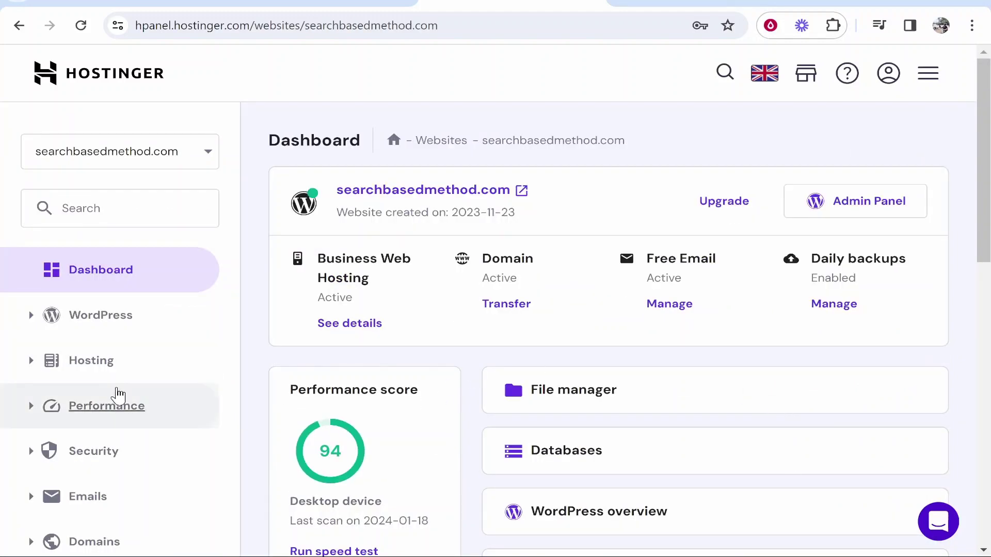
Open the Subdomains page from the Domains section of the sidebar.
scroll(221, 361, down, 5)
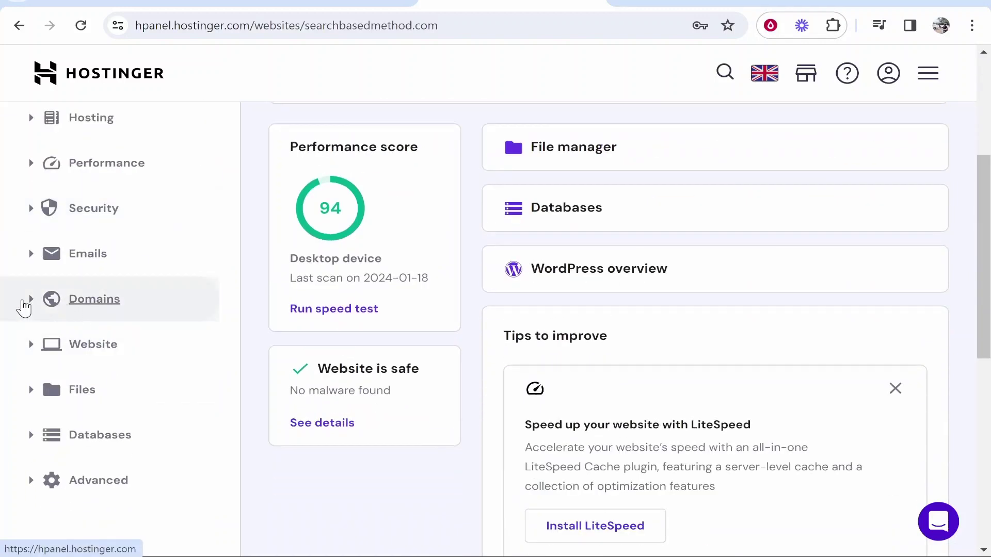
click(41, 305)
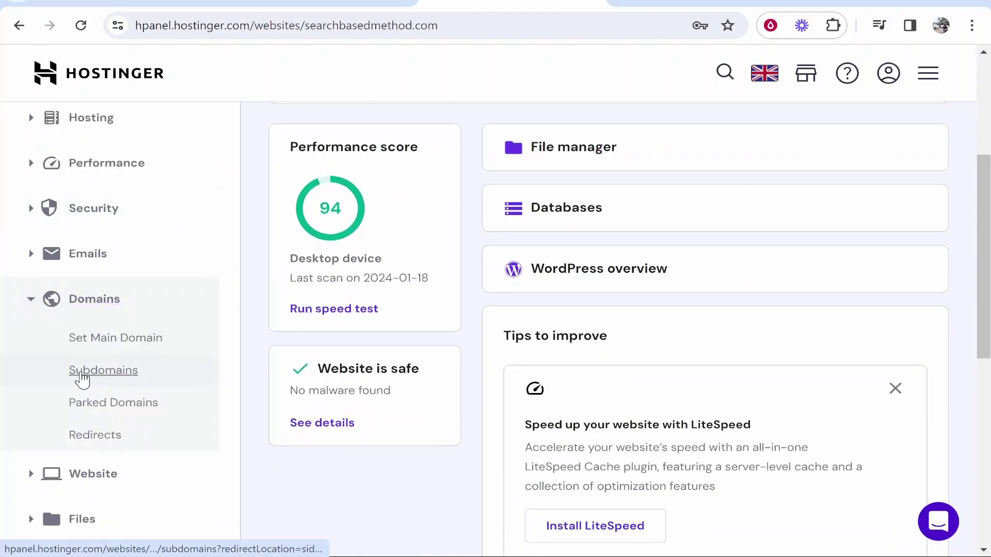
click(81, 379)
Enter 'Subdomain' as the new subdomain name ahead of .searchbasedmethod.com.
click(566, 245)
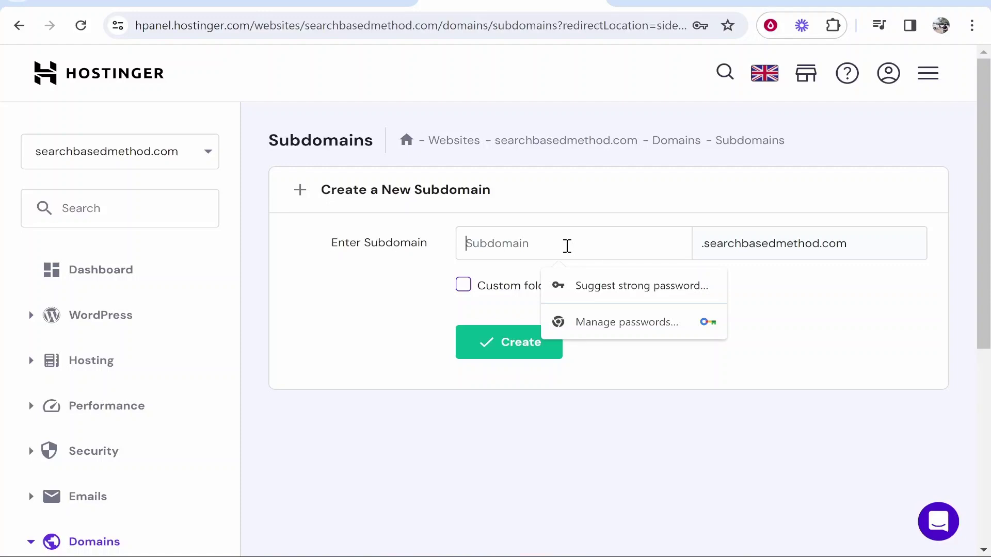
text(Subdomain)
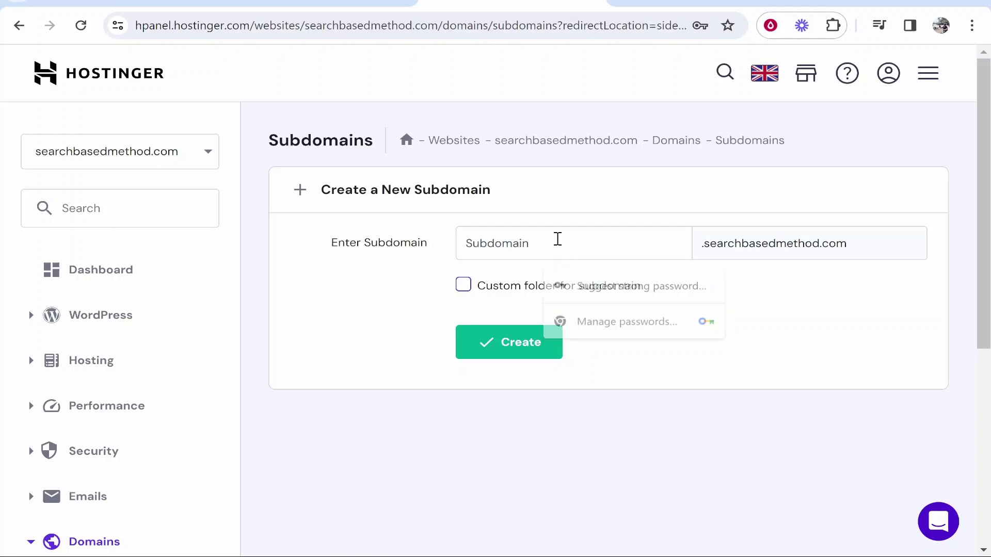
drag(558, 240, 438, 249)
click(480, 245)
drag(584, 253, 458, 241)
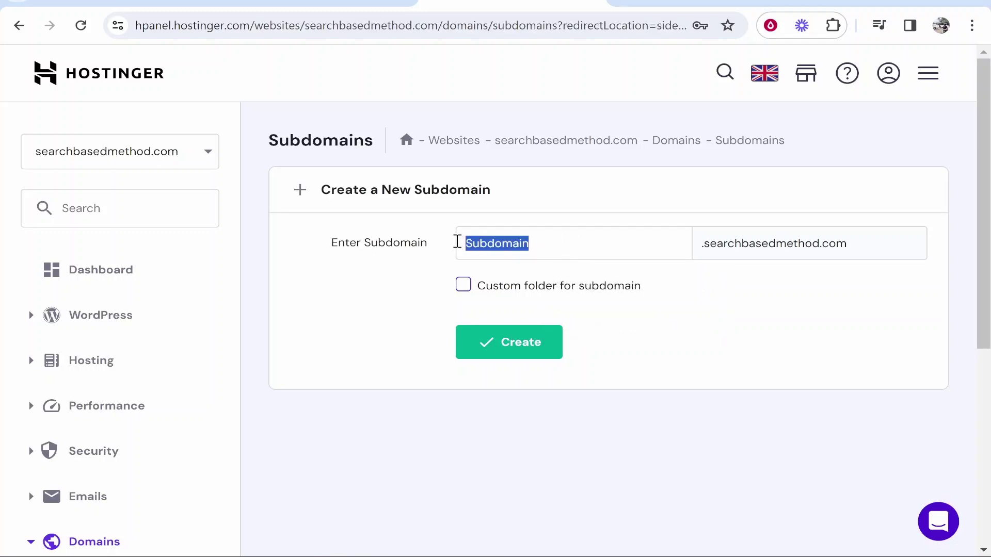
click(511, 217)
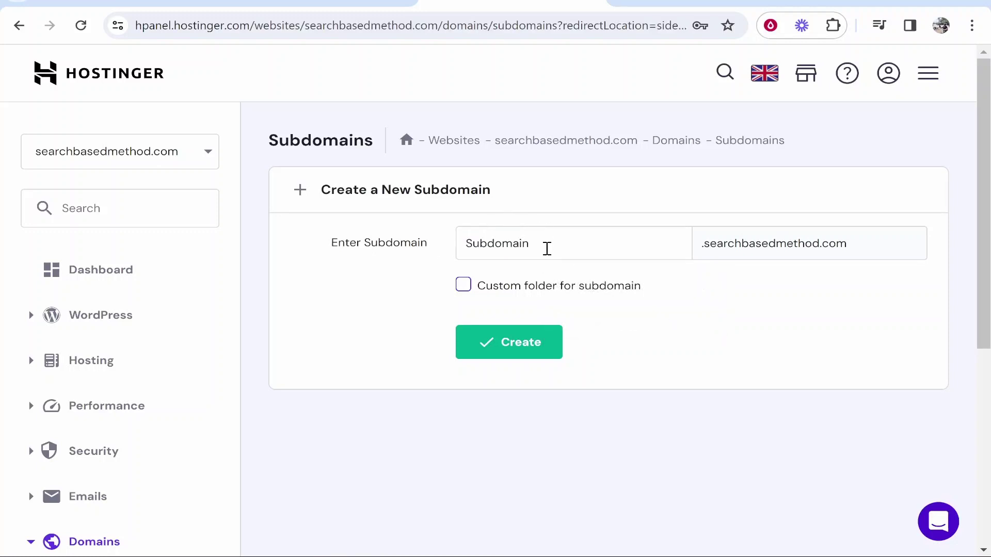
drag(558, 240, 453, 243)
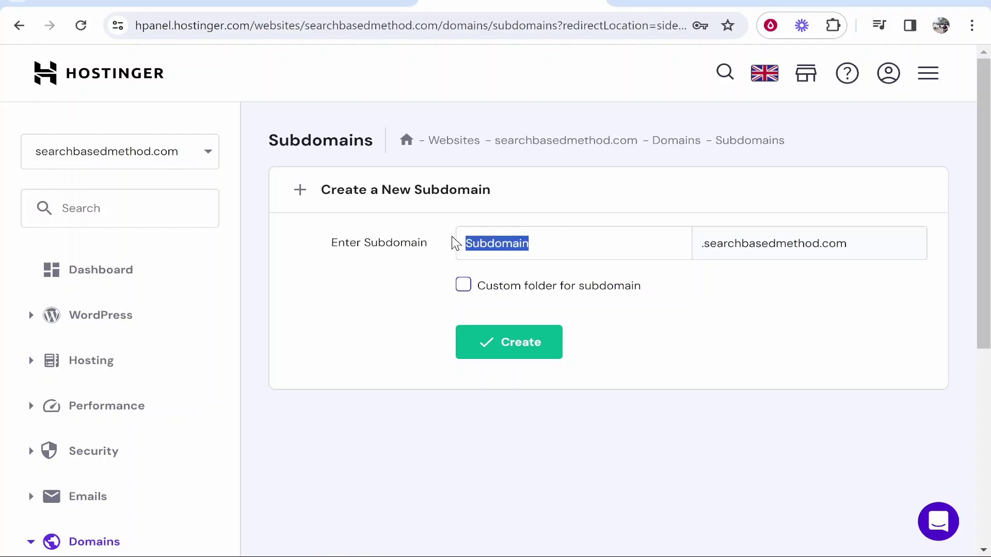
drag(702, 243, 780, 275)
click(780, 275)
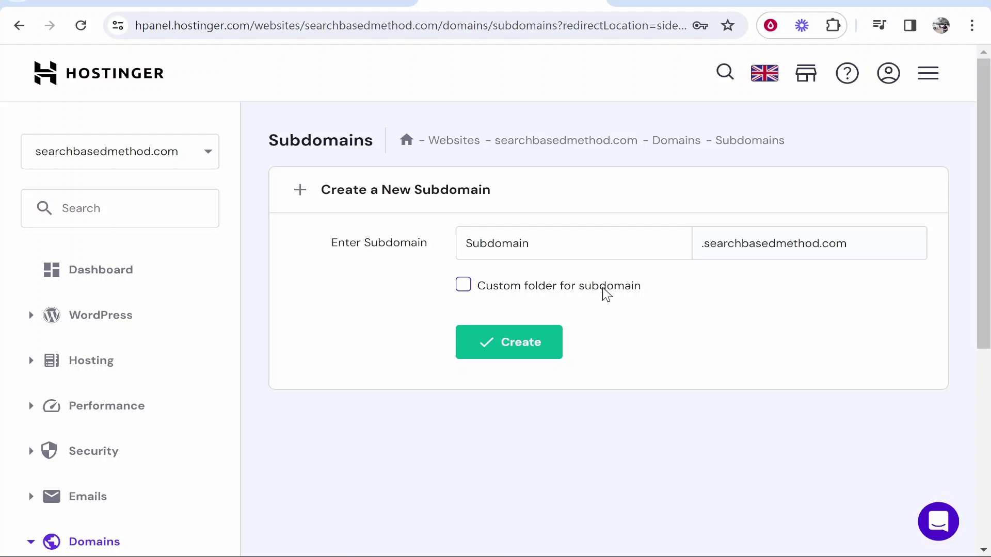
Enable a custom folder for the subdomain and name the directory SUBDOMAIN_ under /public_html.
click(500, 291)
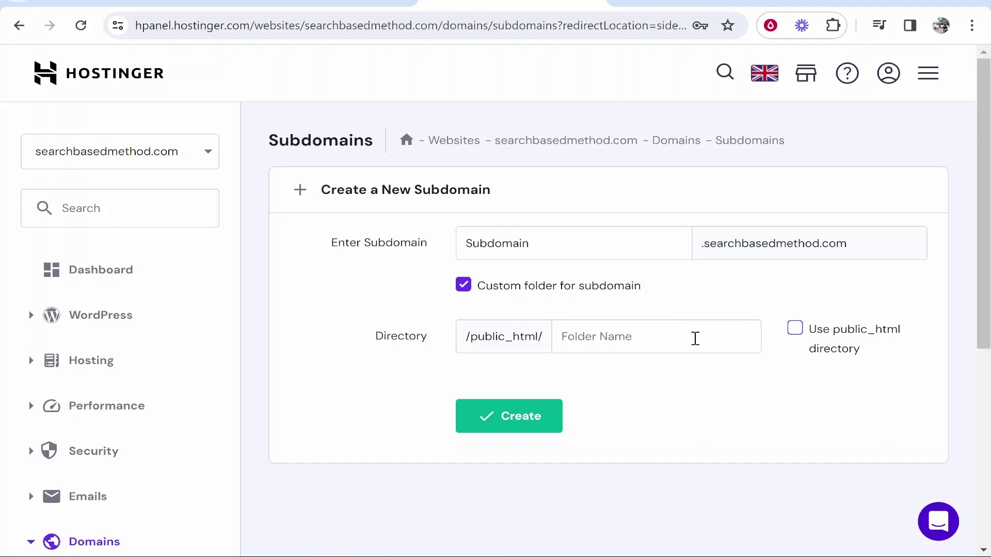
text(SUBDOMAIN_)
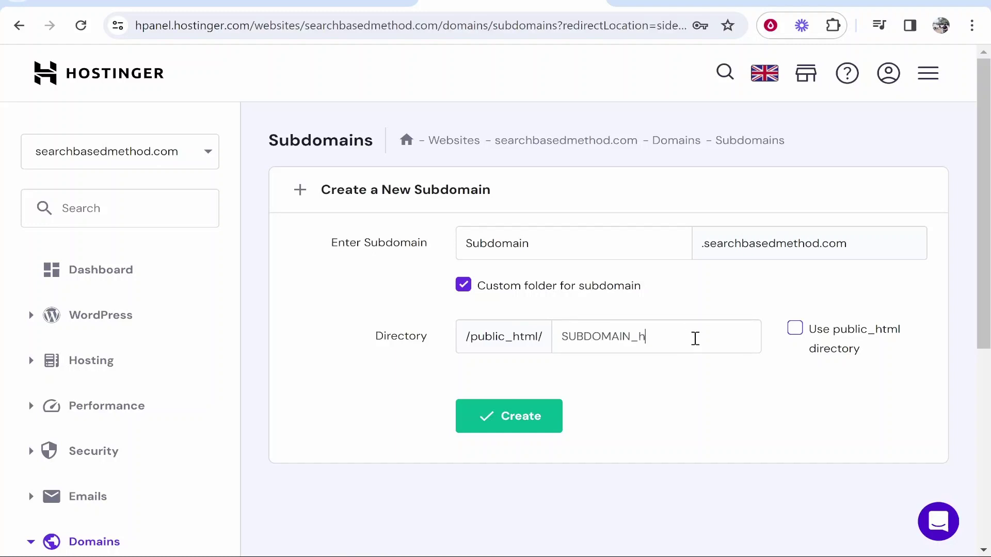
drag(680, 333, 448, 243)
click(431, 235)
drag(677, 347, 531, 367)
click(688, 389)
drag(670, 325, 486, 331)
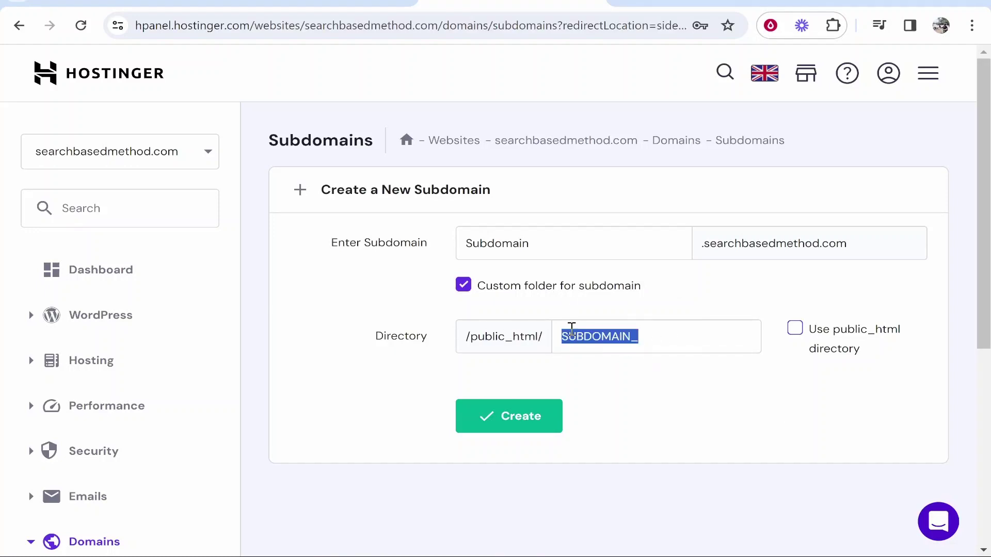
Create the subdomain, dismiss the browser password prompt, and confirm subdomain.searchbasedmethod.com is listed.
click(511, 419)
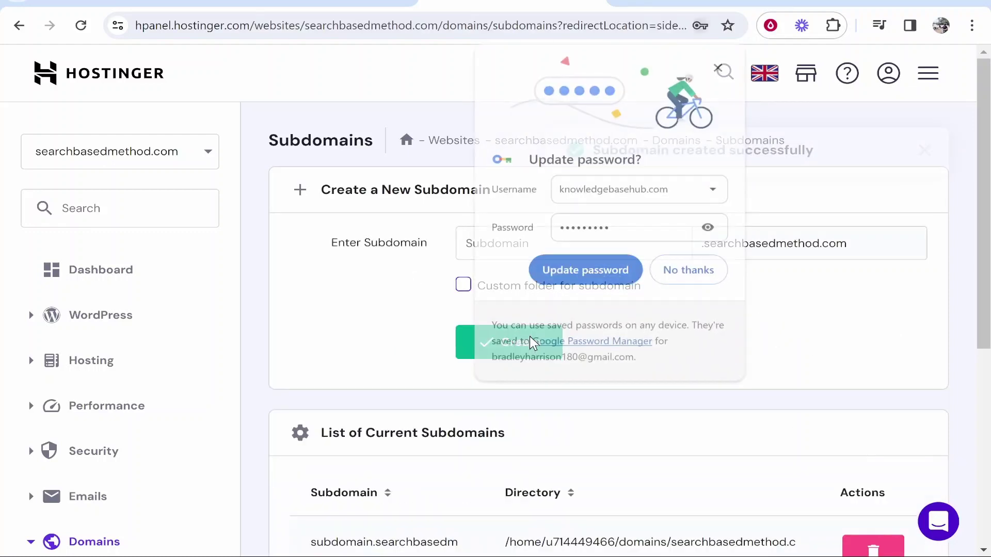
click(676, 285)
scroll(480, 305, down, 3)
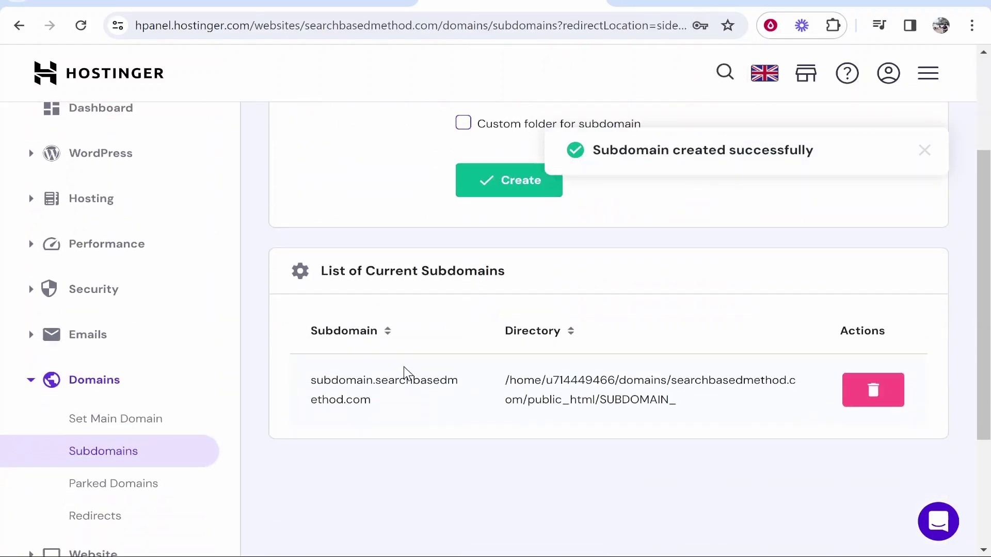
drag(410, 405, 438, 415)
click(312, 387)
click(570, 374)
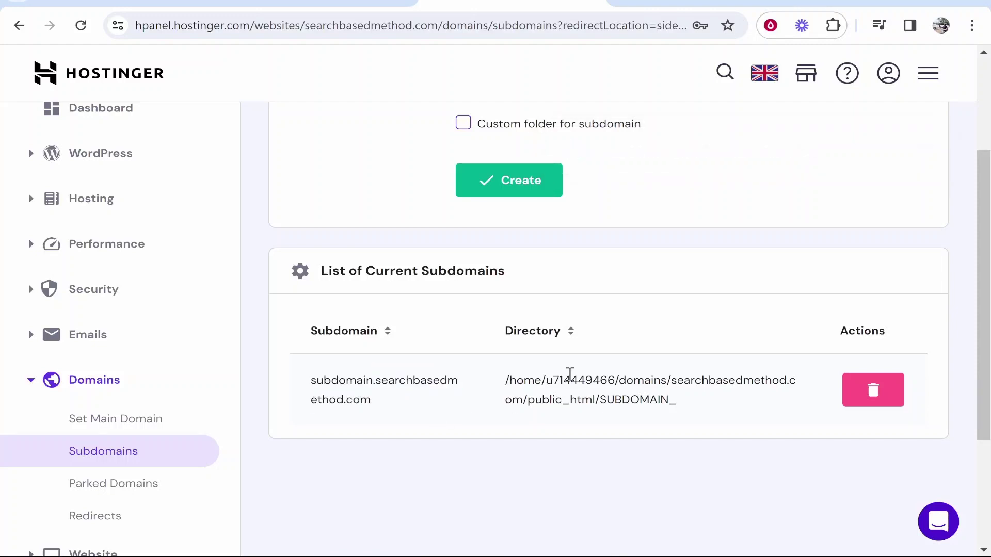
drag(313, 380, 376, 383)
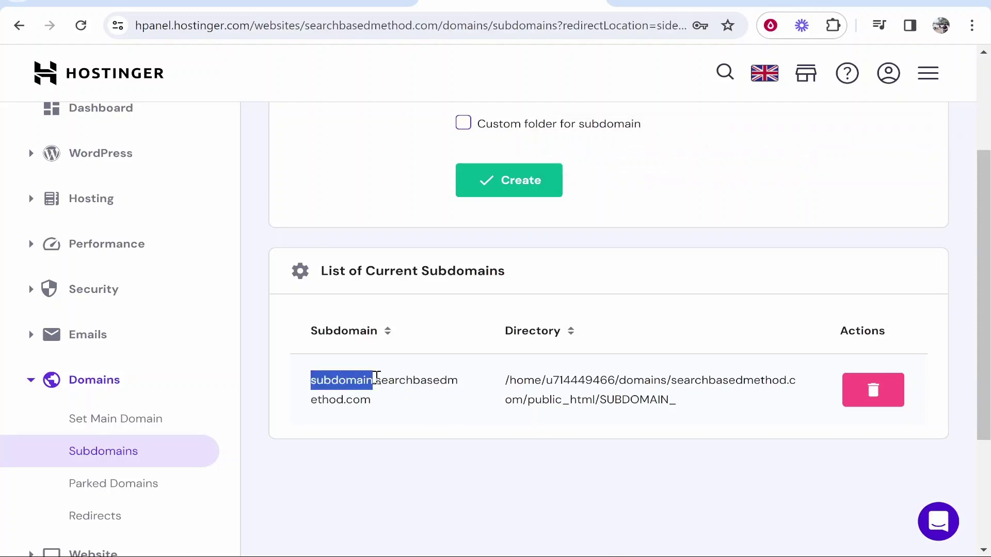
click(374, 379)
drag(298, 385, 373, 374)
click(394, 397)
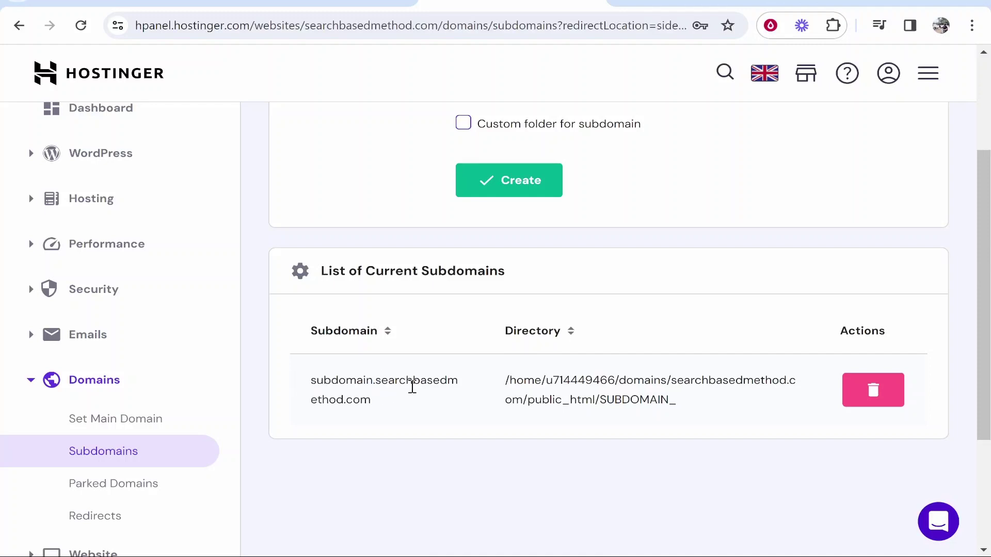
Expand Website in the sidebar and open the Auto Installer to find WordPress.
scroll(301, 334, down, 3)
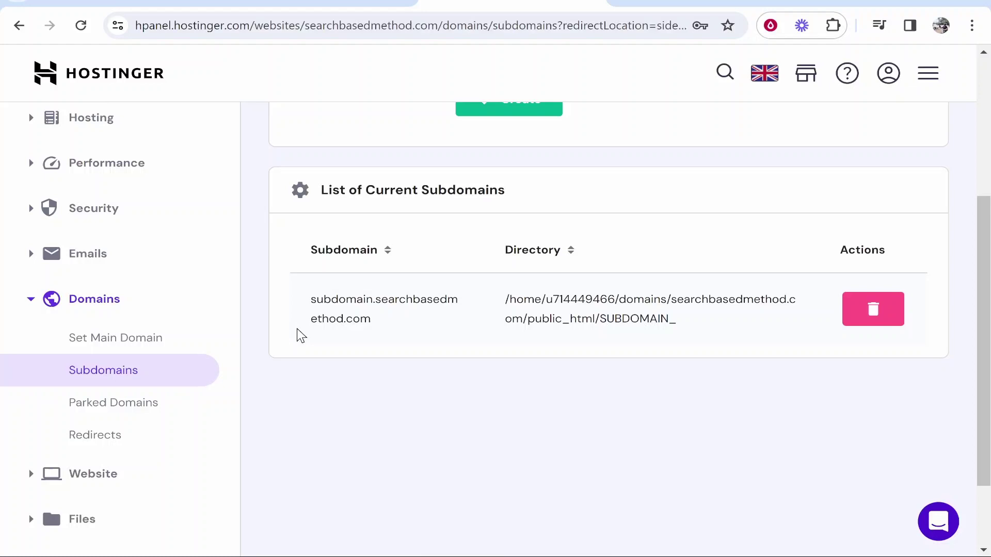
click(35, 397)
scroll(36, 399, down, 1)
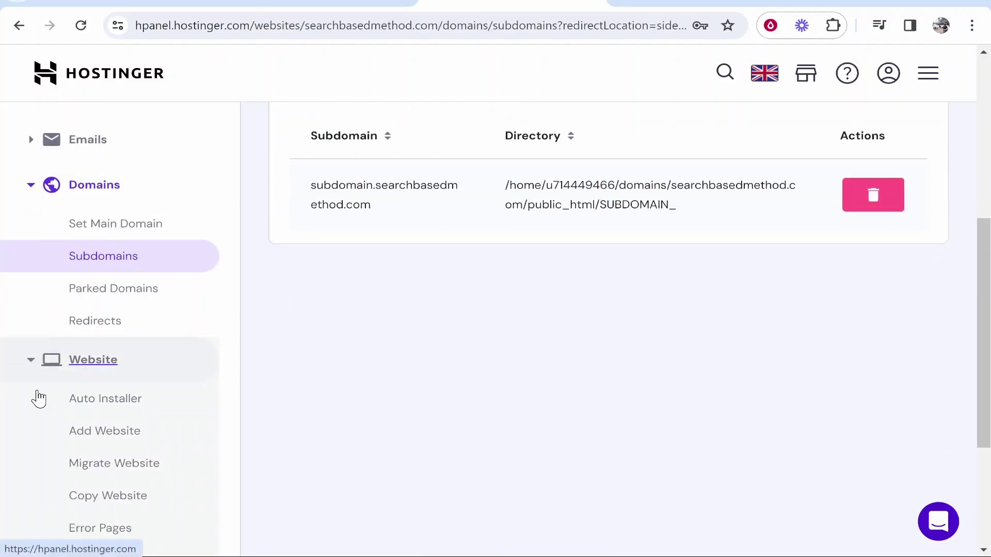
click(37, 398)
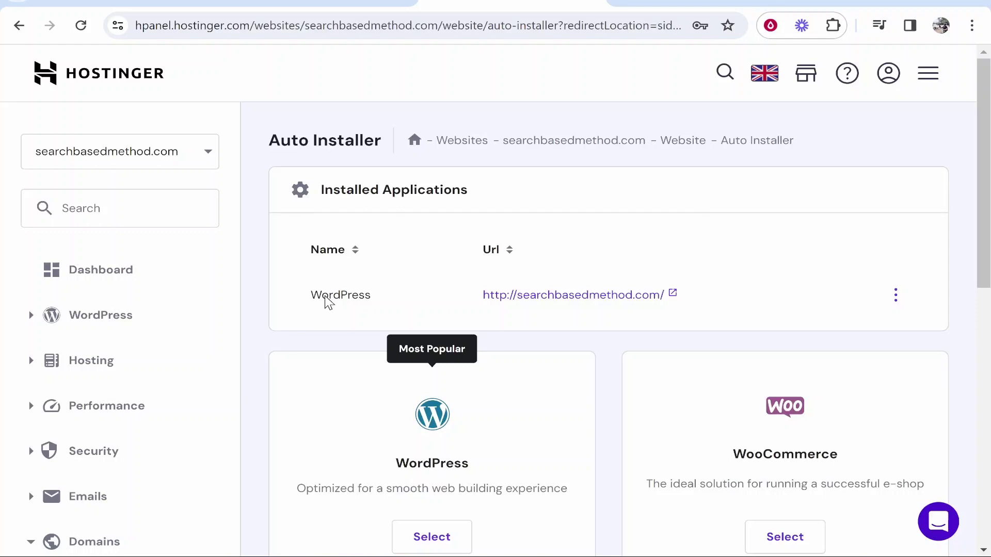
double_click(326, 298)
scroll(473, 336, down, 3)
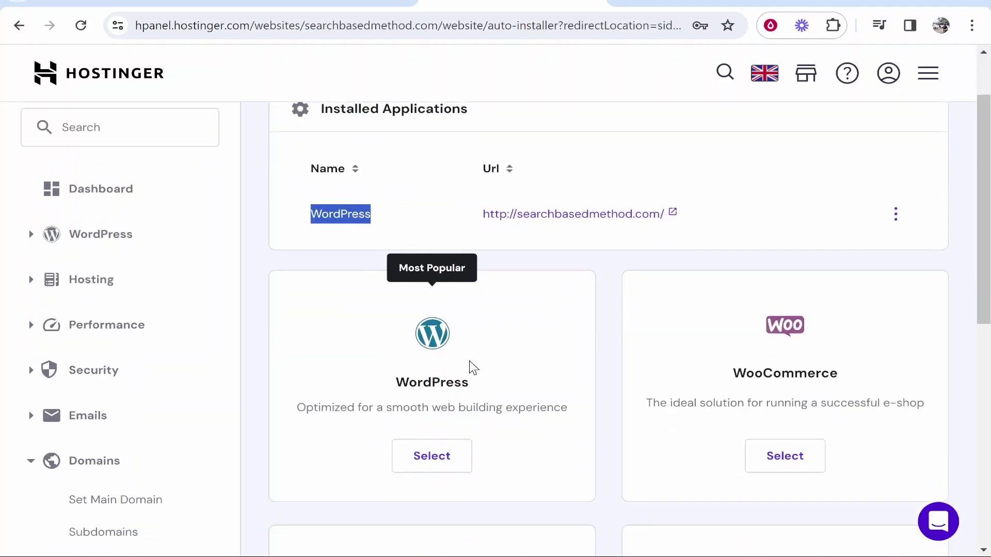
Start a WordPress install and set the website title to 'Sub domain example'.
click(437, 380)
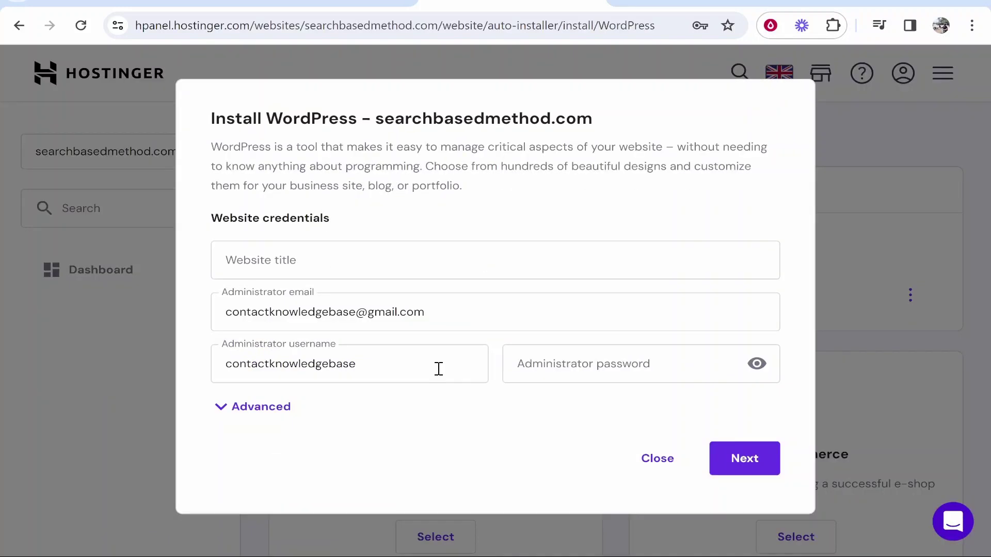
click(296, 265)
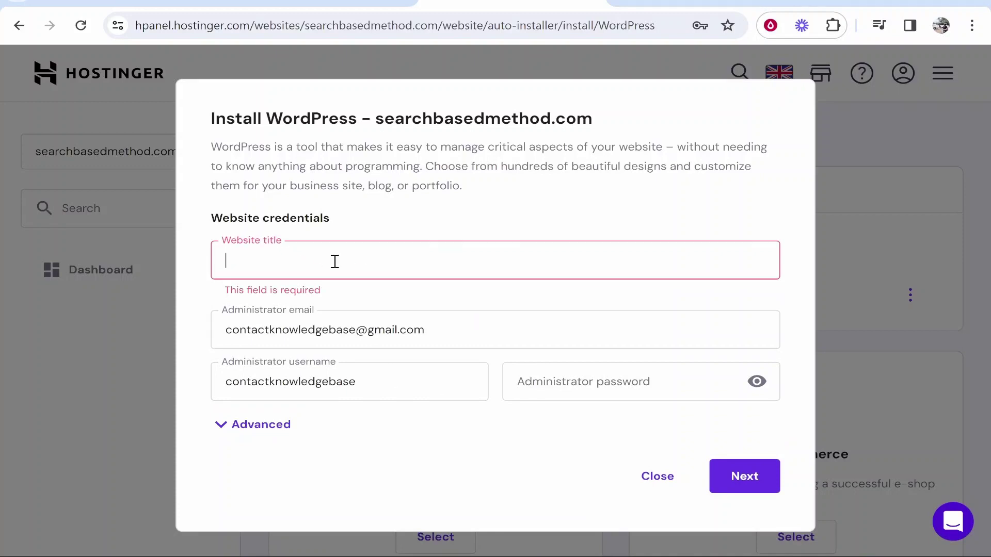
text(sUB)
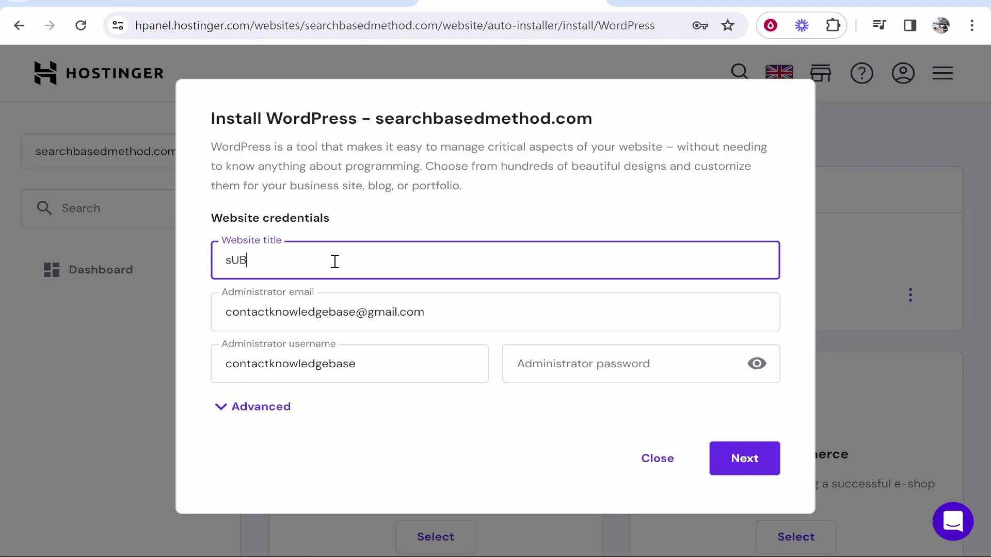
key(BackSpace)
key(BackSpace)
key(BackSpace)
text(Sub domain example)
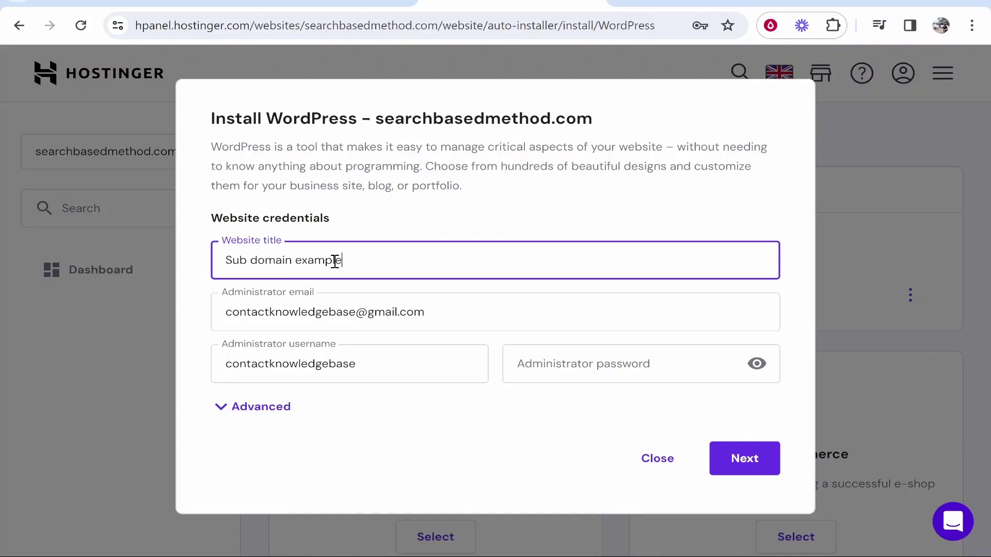
drag(379, 255, 182, 254)
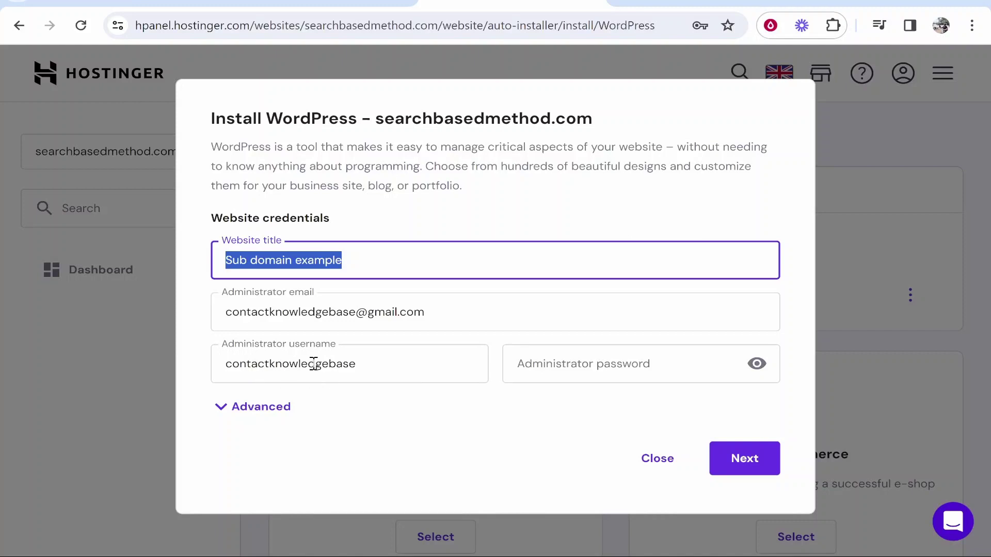
Enter an administrator password and expand the Advanced installation options.
click(607, 372)
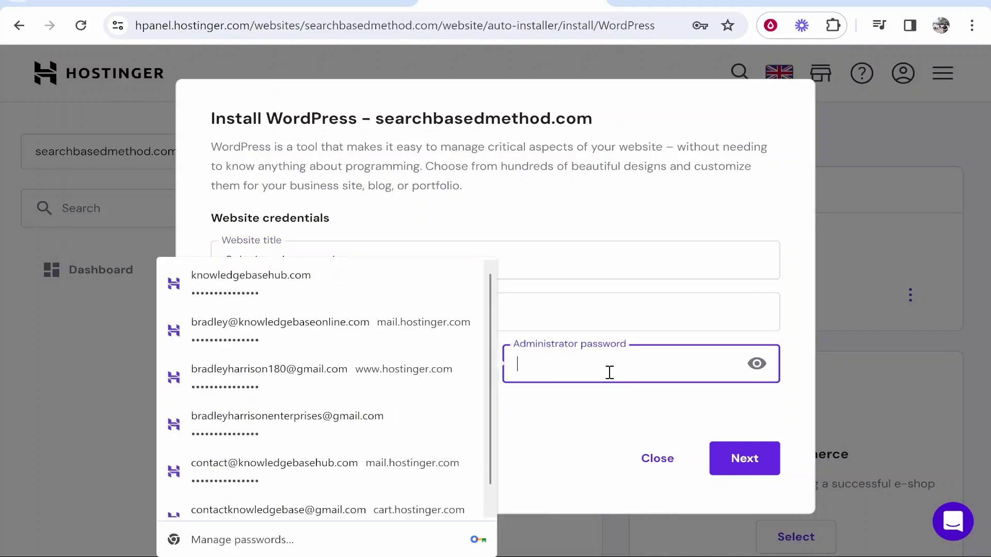
text(**************)
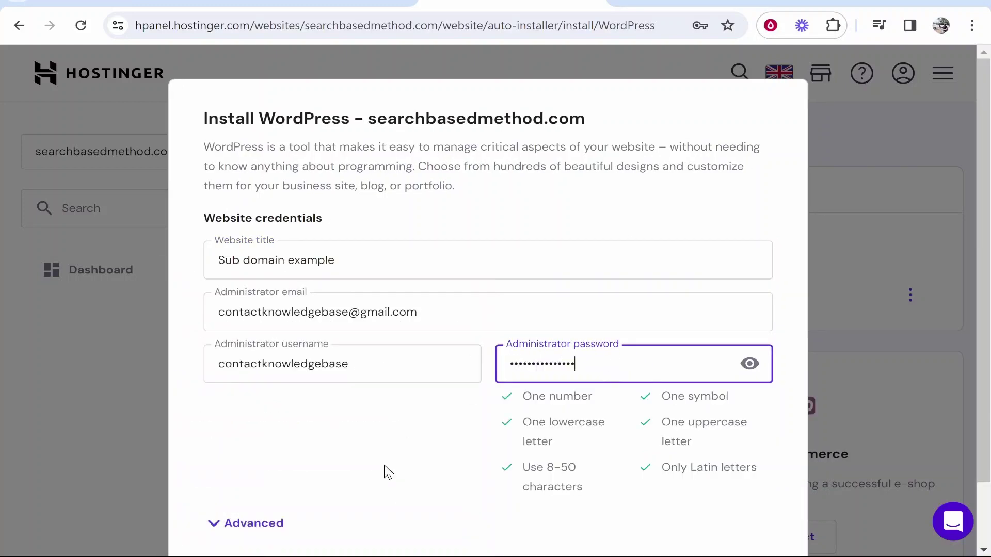
click(229, 534)
Set the installation path to subdomain.searchbasedmethod.com and proceed to the version settings.
scroll(348, 418, down, 3)
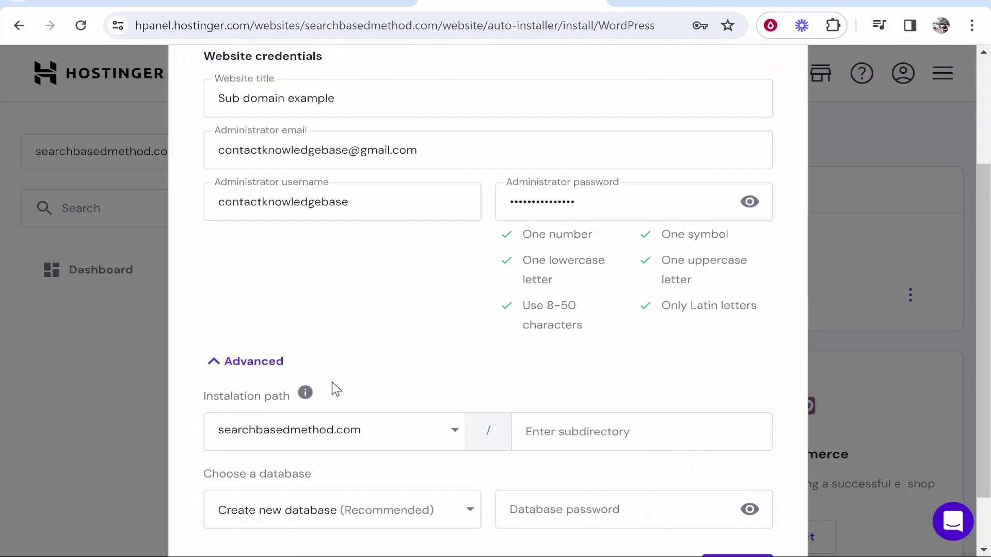
scroll(294, 351, down, 1)
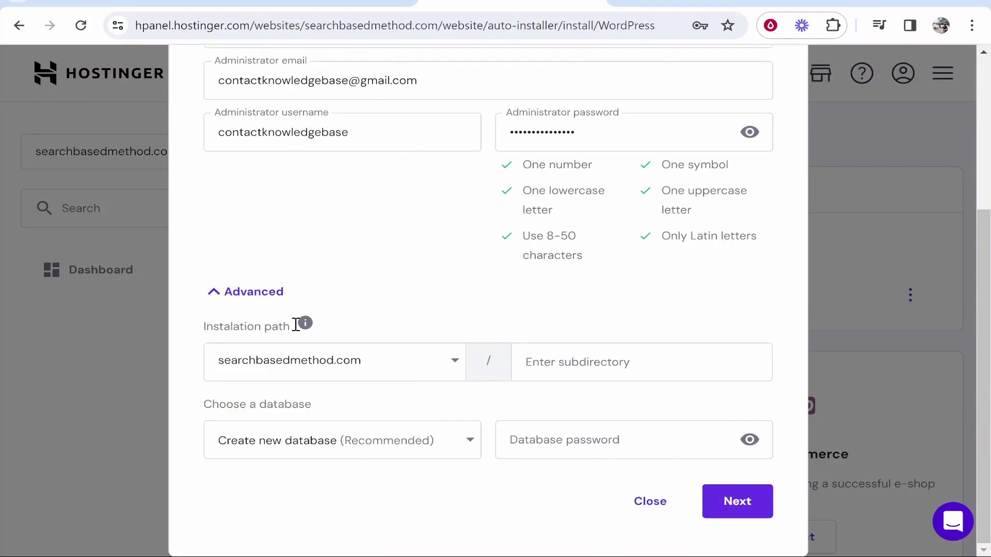
click(463, 368)
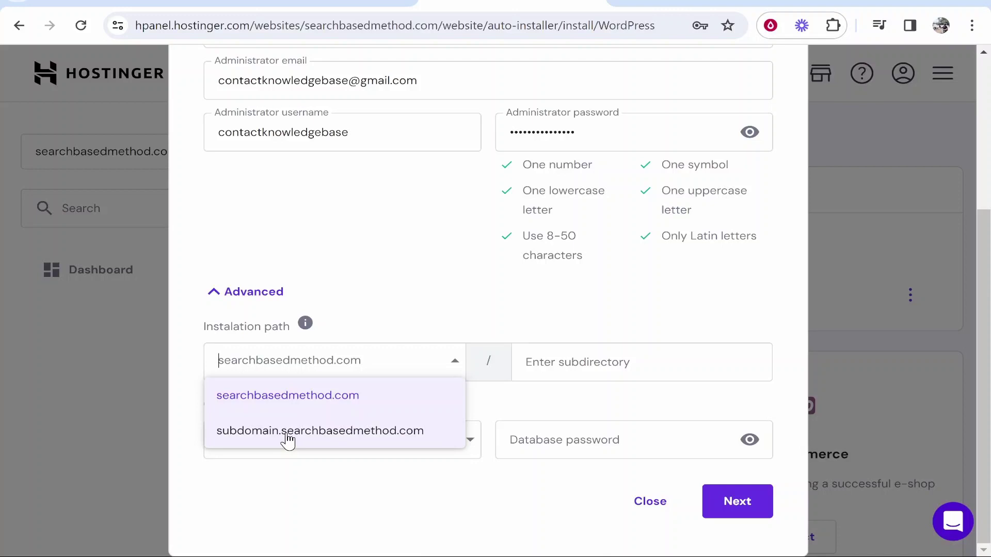
click(454, 367)
click(453, 367)
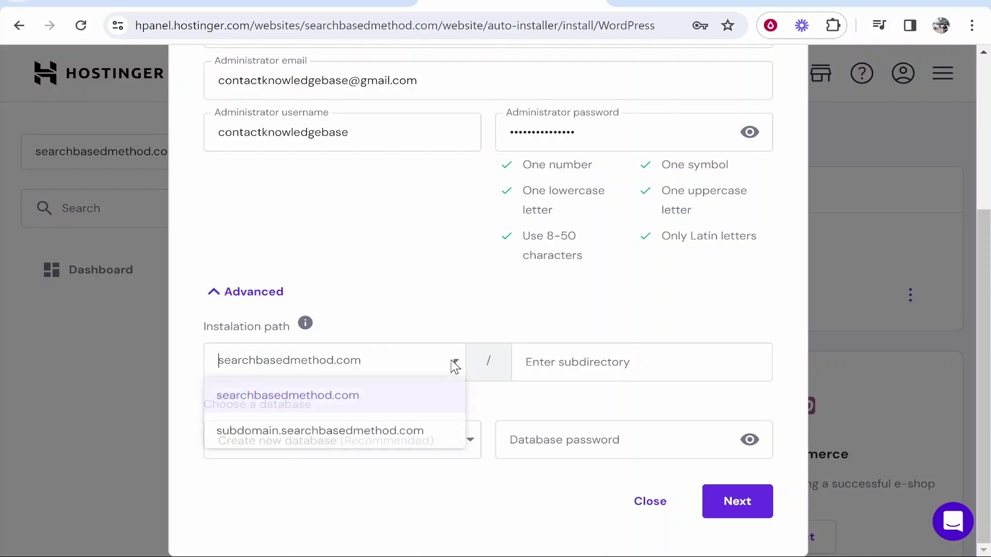
click(250, 431)
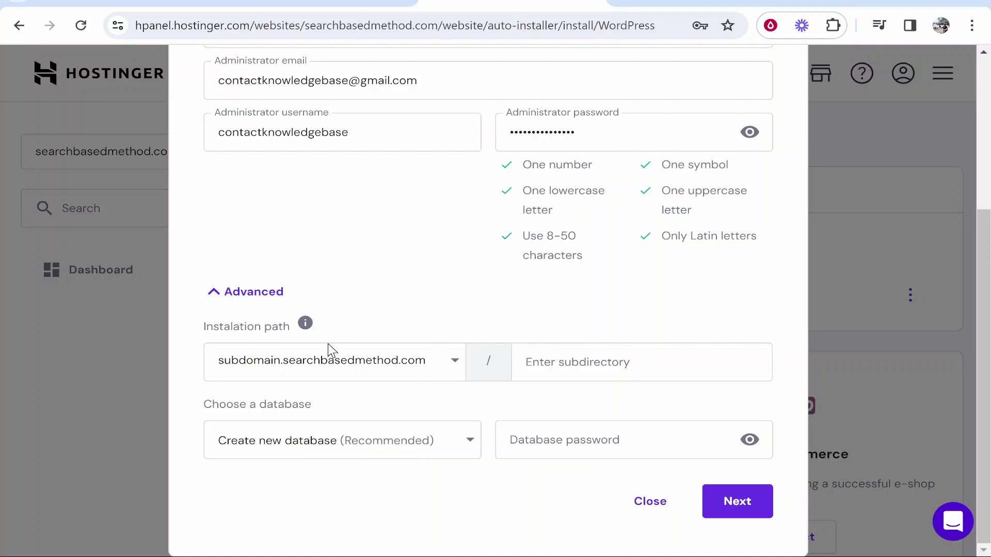
click(425, 367)
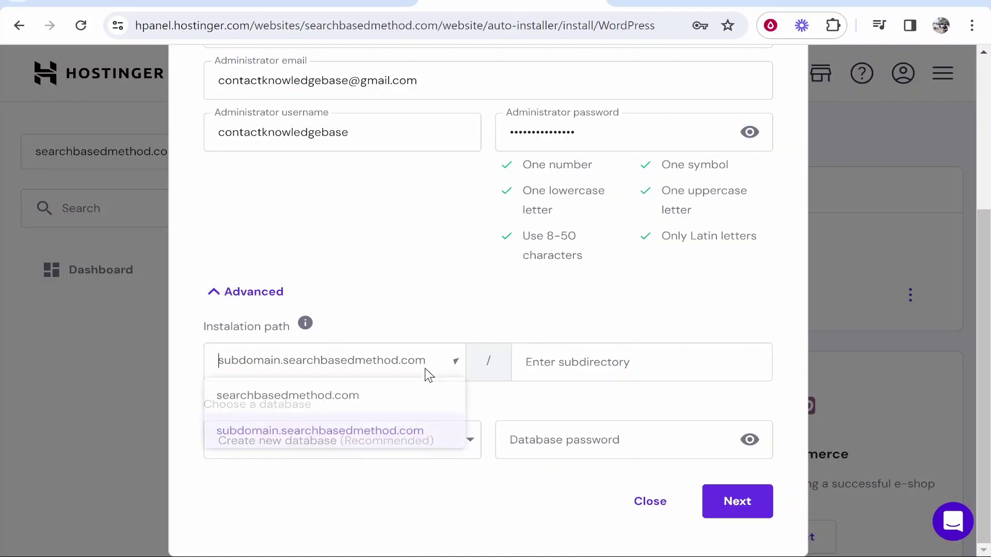
click(362, 396)
click(440, 372)
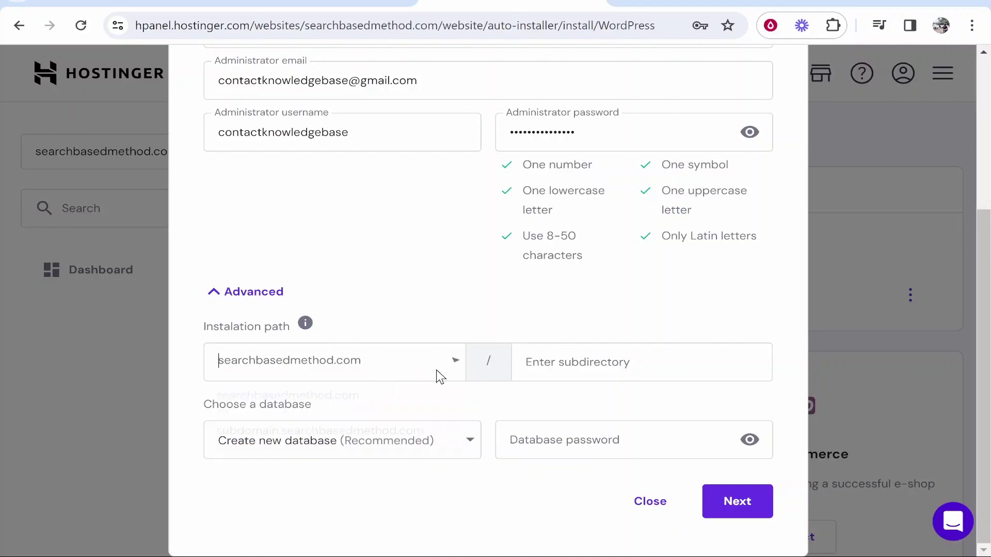
click(300, 423)
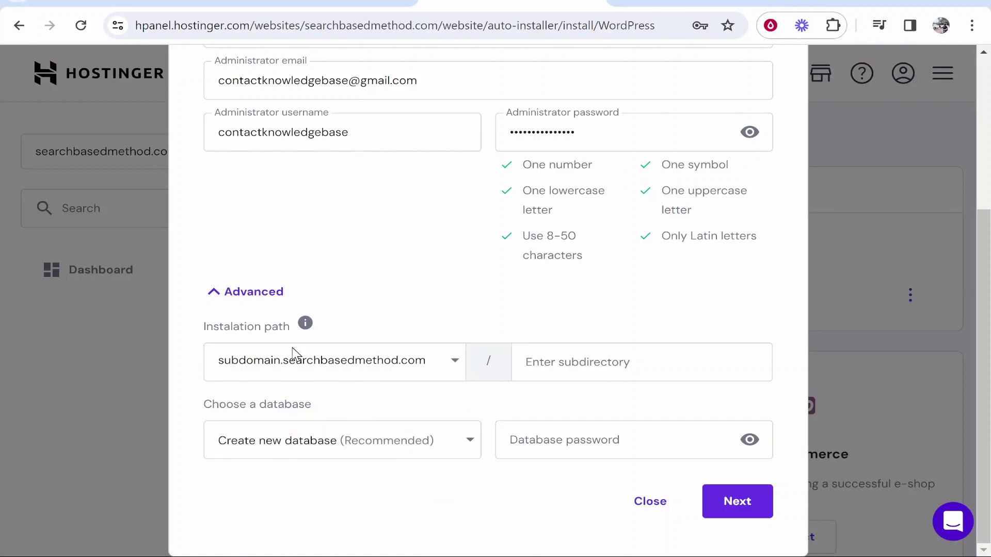
click(738, 503)
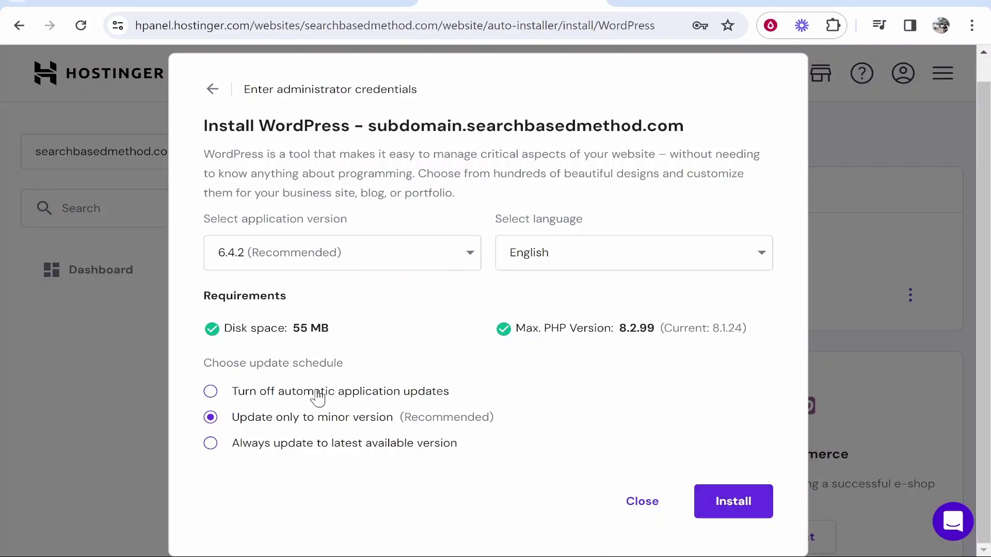
Install WordPress 6.4.2 with minor-version auto-updates on the subdomain.
click(738, 503)
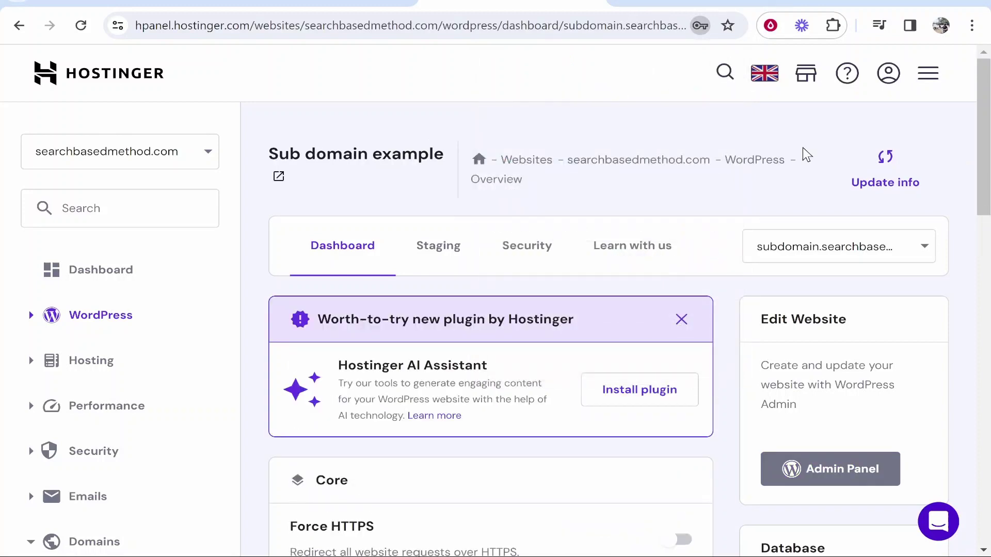
click(841, 250)
click(771, 281)
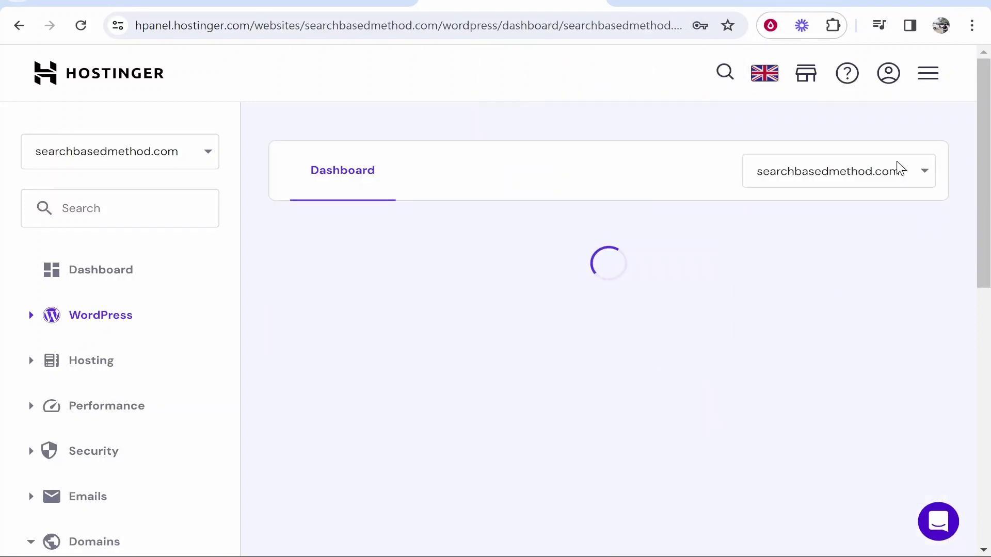
click(874, 243)
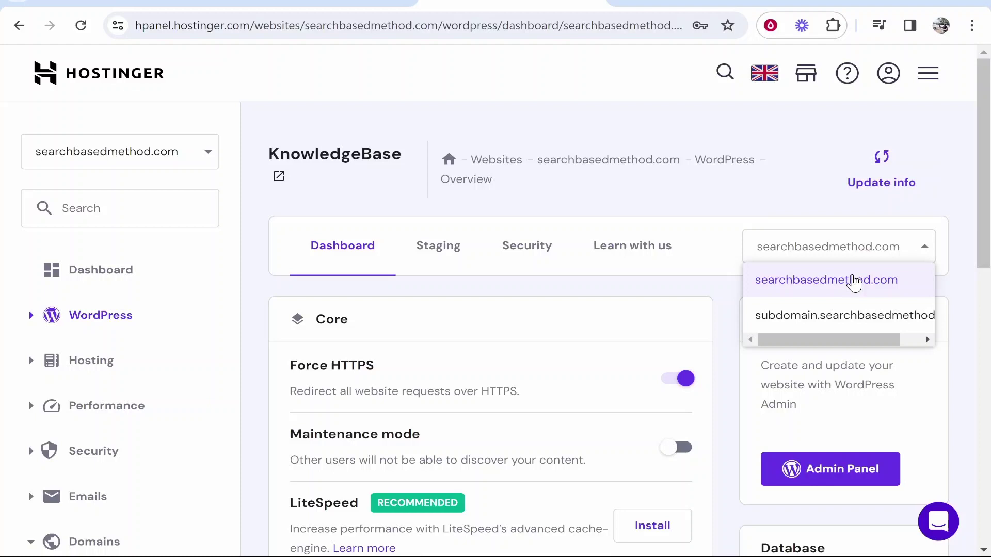
click(844, 324)
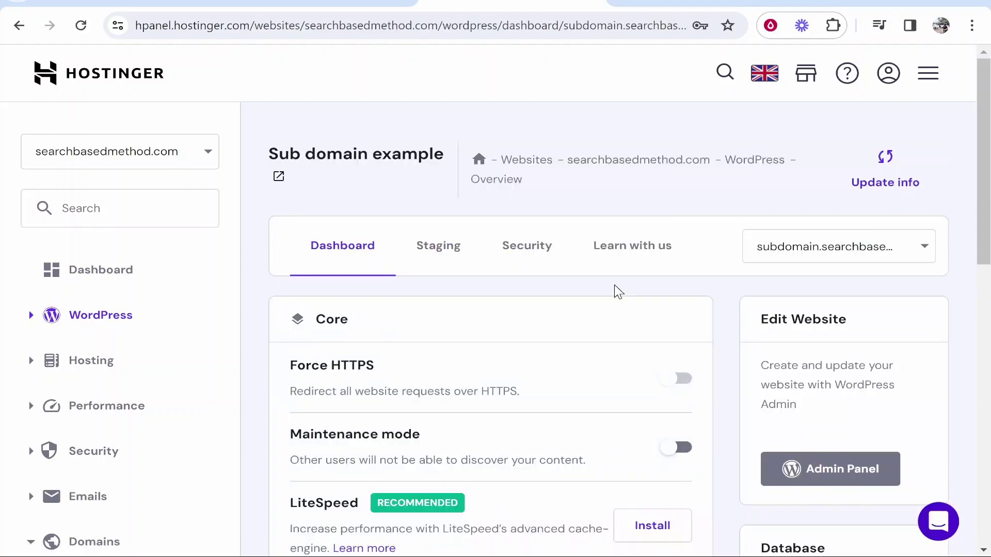
scroll(615, 290, down, 5)
scroll(797, 415, down, 3)
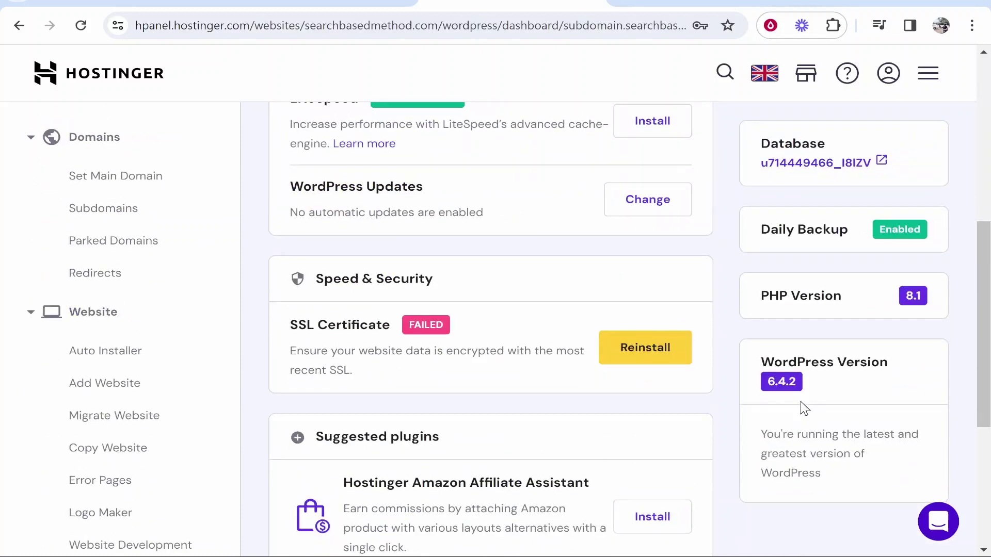
drag(896, 367, 763, 359)
click(836, 366)
scroll(836, 365, up, 3)
scroll(836, 365, up, 3)
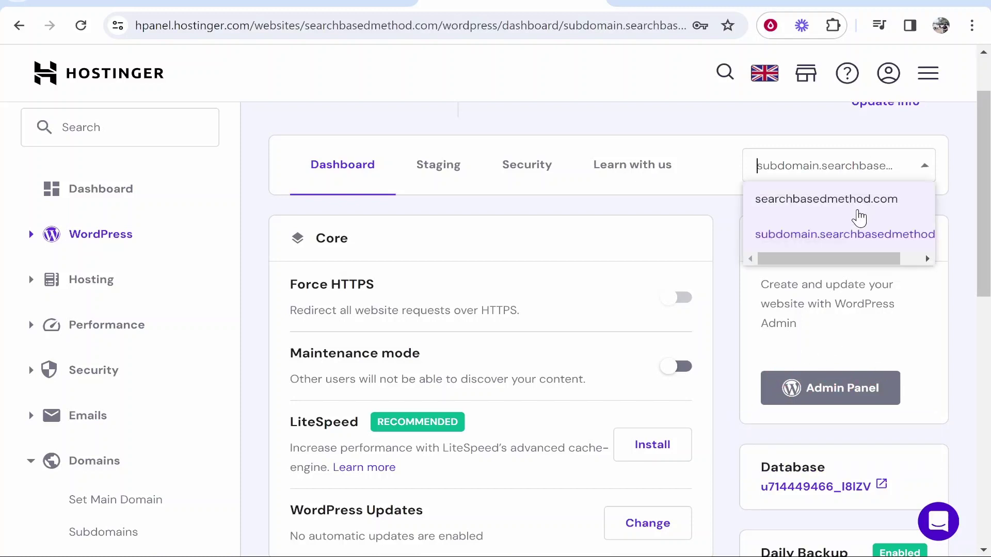
Switch to searchbasedmethod.com and open its WordPress Admin Panel in a new tab.
click(859, 218)
click(826, 470)
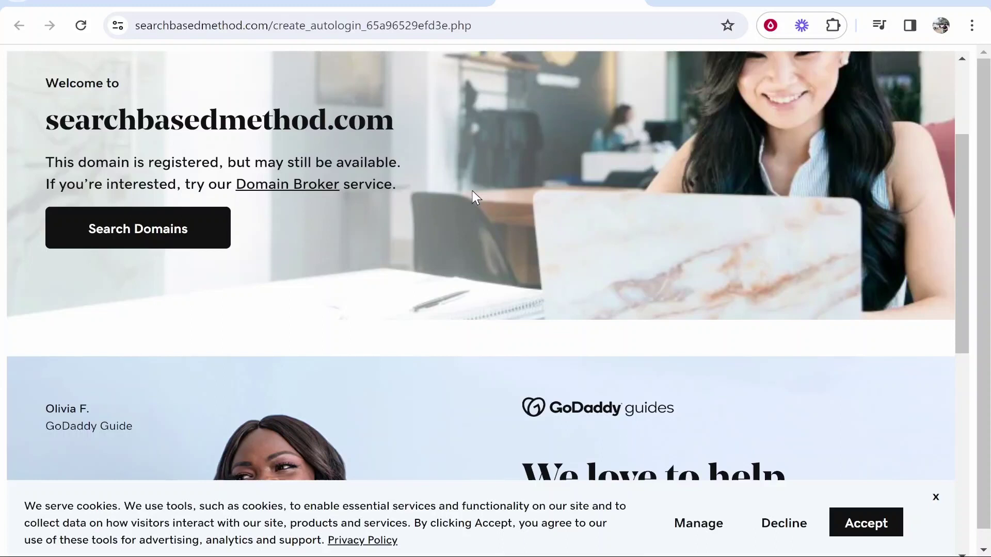
scroll(471, 192, down, 5)
scroll(471, 193, up, 4)
Return to hPanel, select the subdomain site, and scroll to its WordPress version 6.4.2.
click(415, 2)
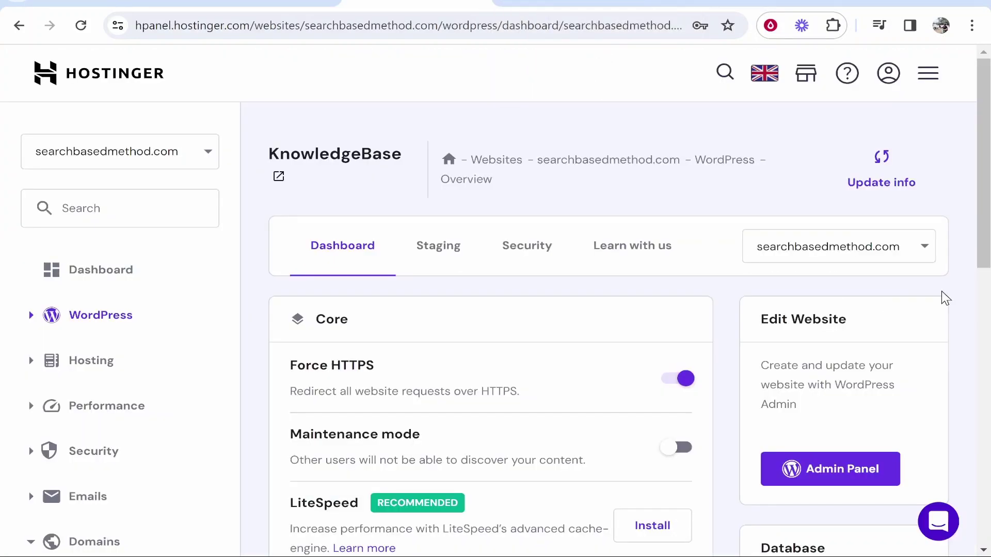
click(893, 253)
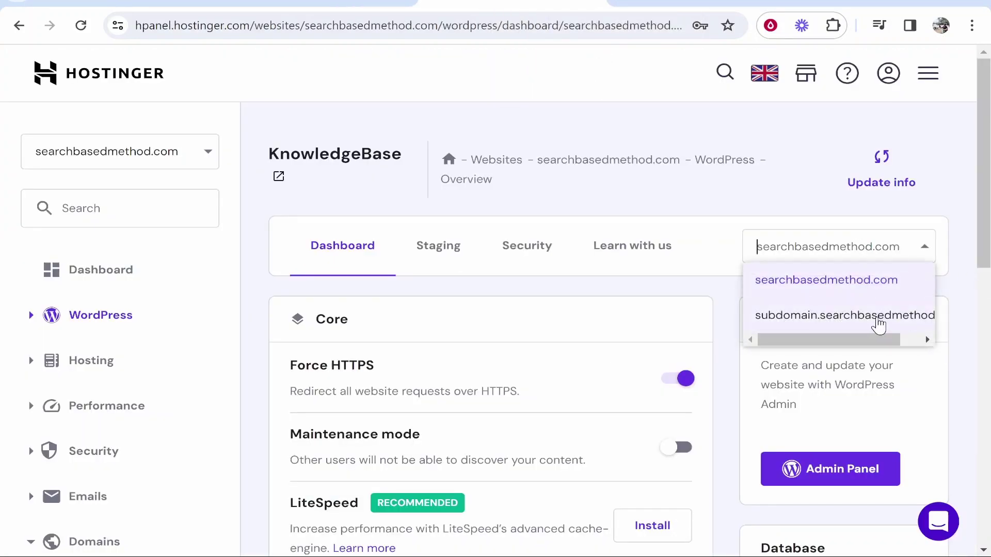
click(816, 323)
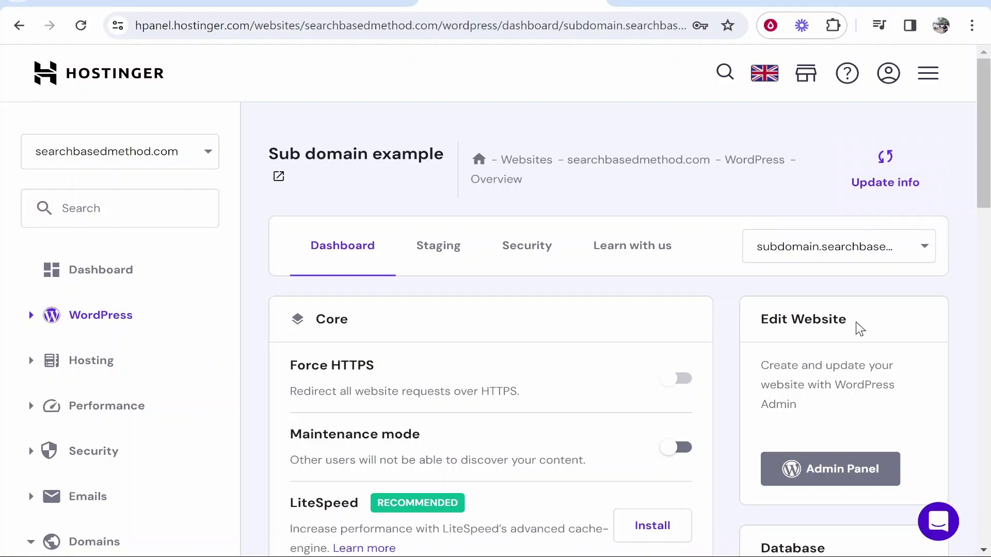
scroll(614, 388, down, 6)
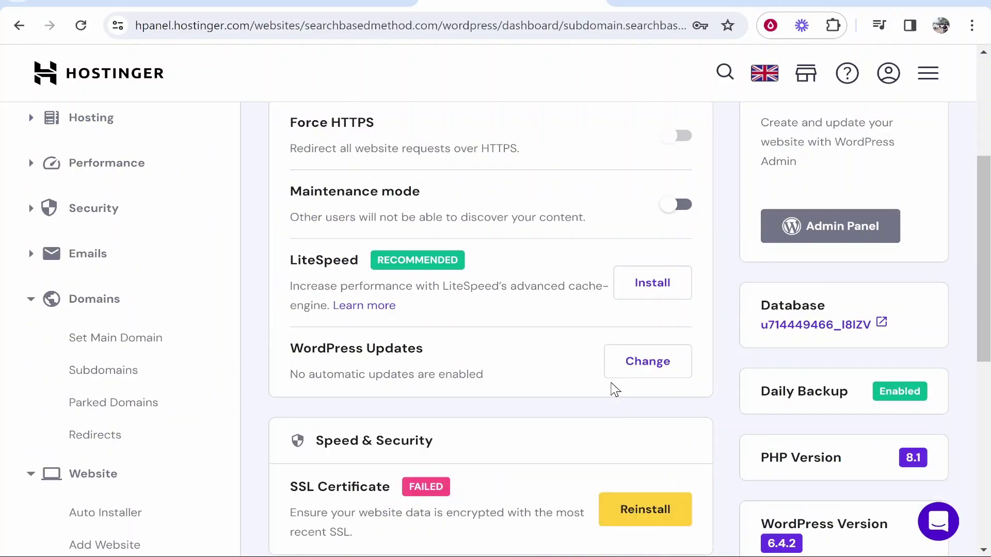
scroll(614, 389, down, 3)
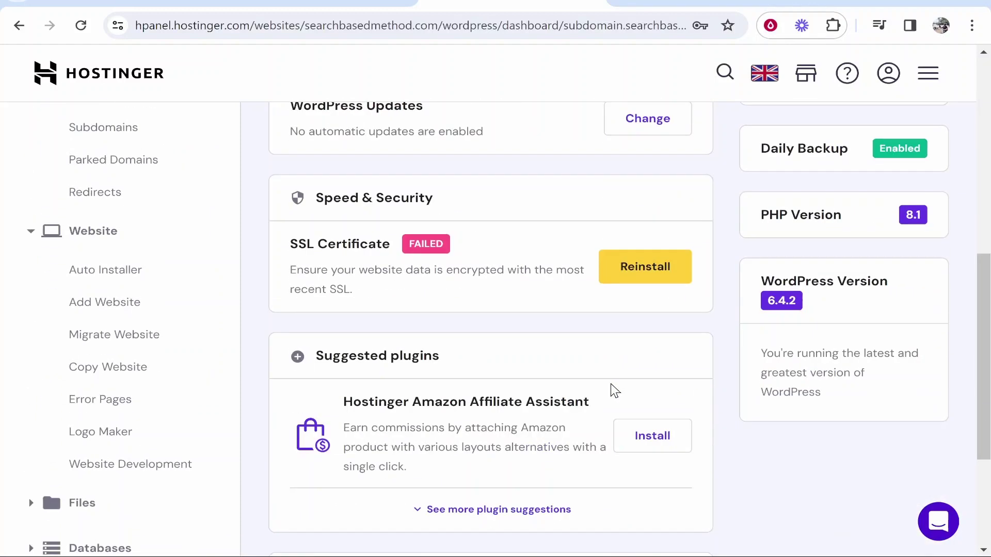